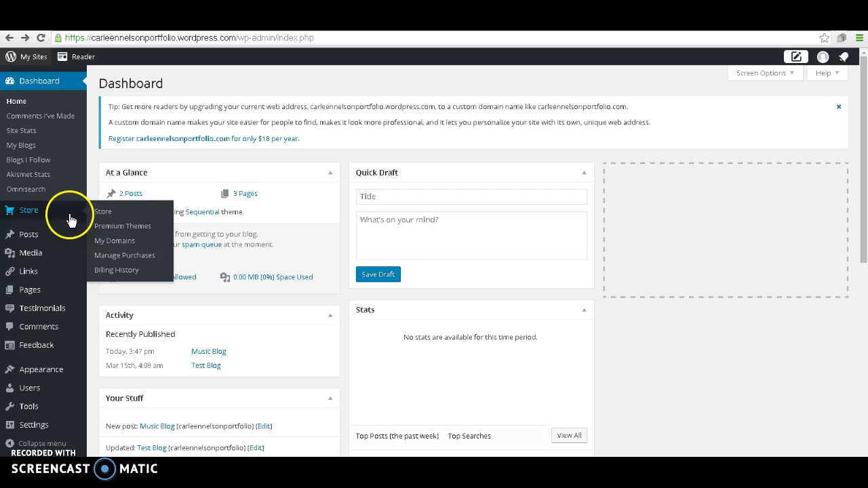
# Go to Posts > Categories, where only Uncategorized with 2 posts is listed.
pyautogui.moveTo(58, 291)
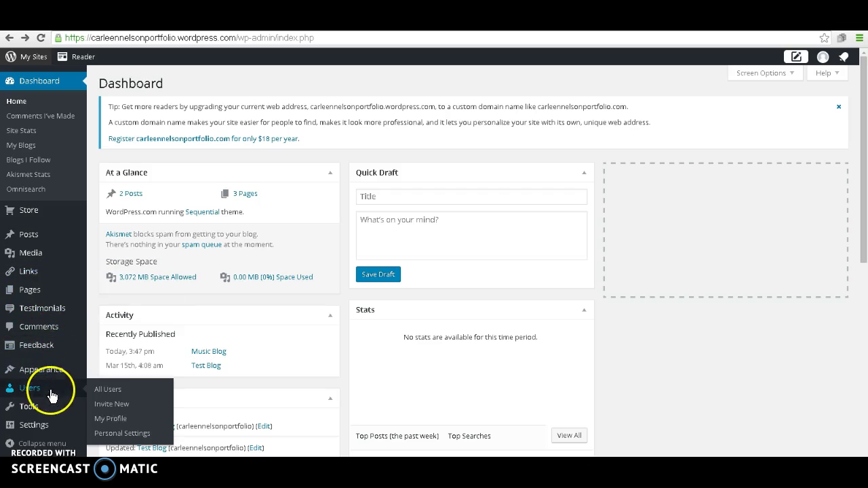
pyautogui.moveTo(38, 433)
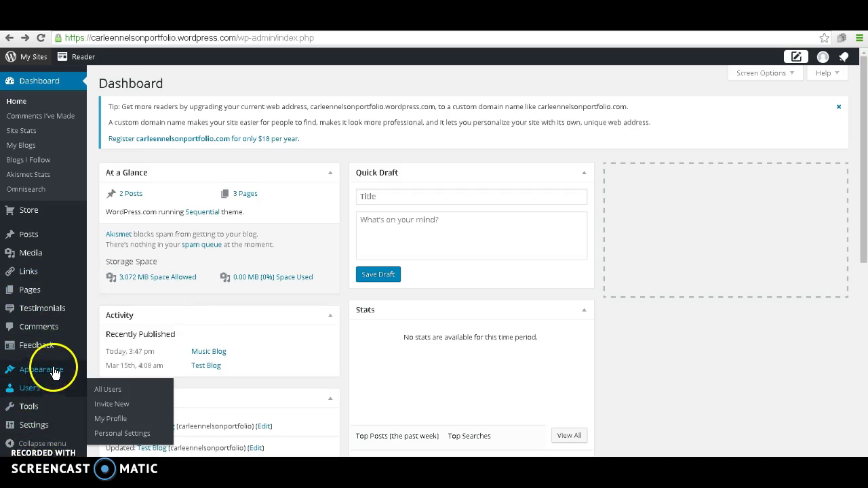
pyautogui.moveTo(57, 354)
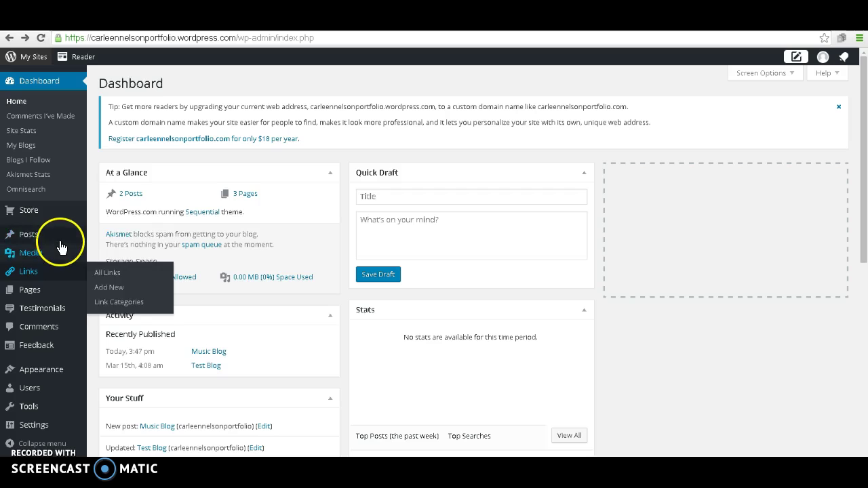
pyautogui.moveTo(61, 240)
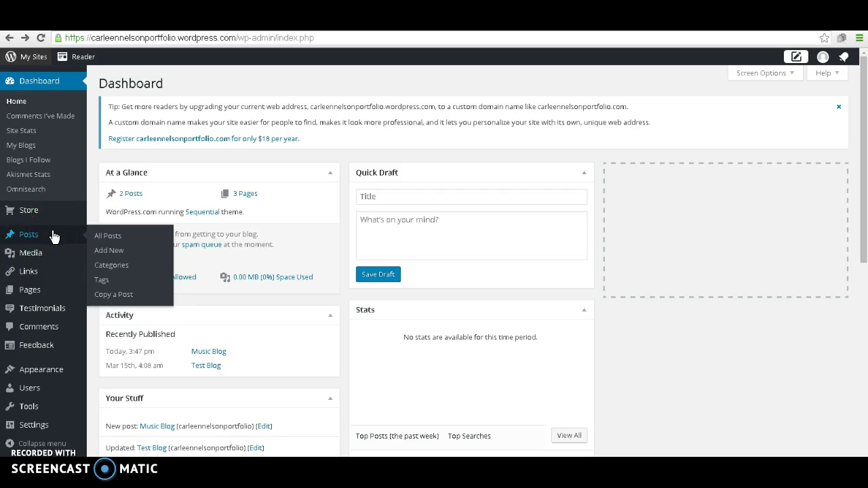
pyautogui.click(72, 238)
pyautogui.click(117, 267)
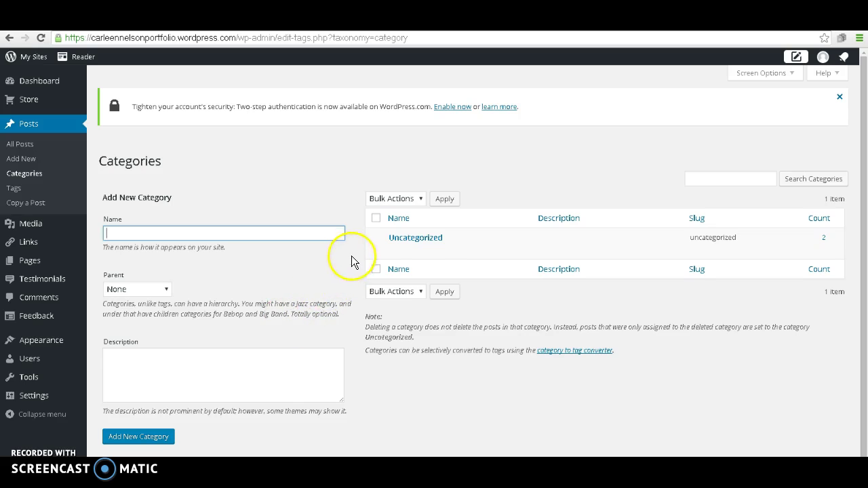
pyautogui.moveTo(378, 242)
pyautogui.click(251, 301)
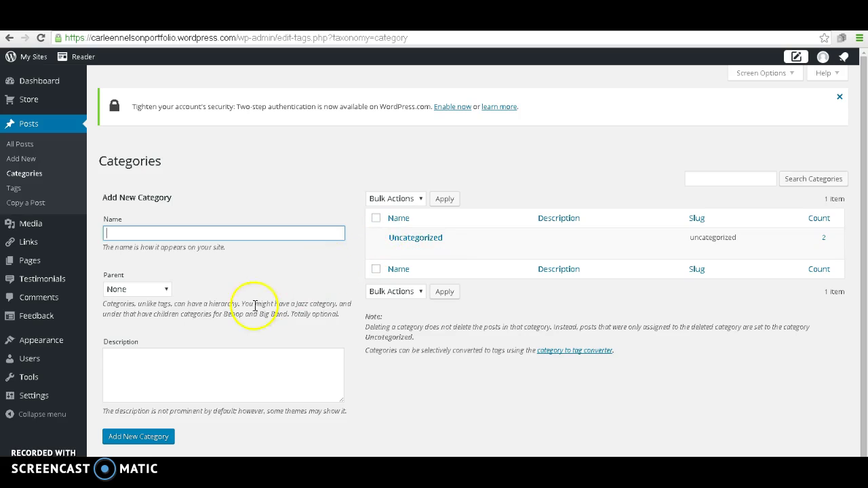
pyautogui.click(114, 217)
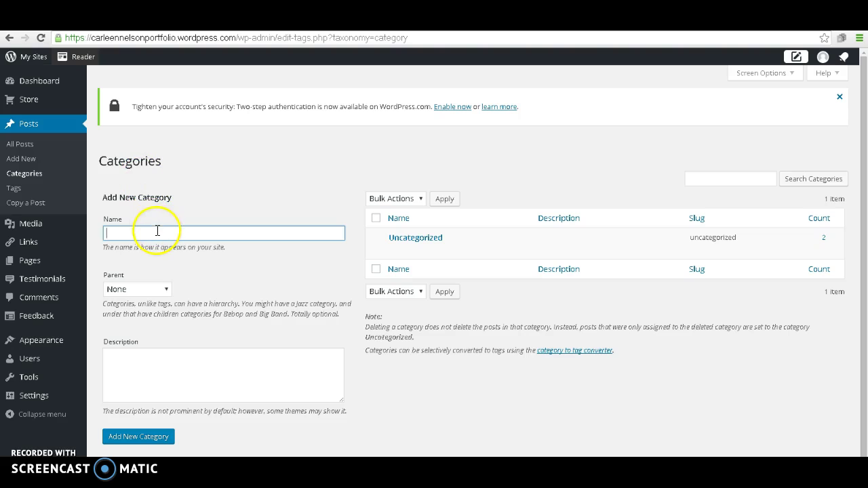
# Add a new category named Music.
pyautogui.write('MUs')
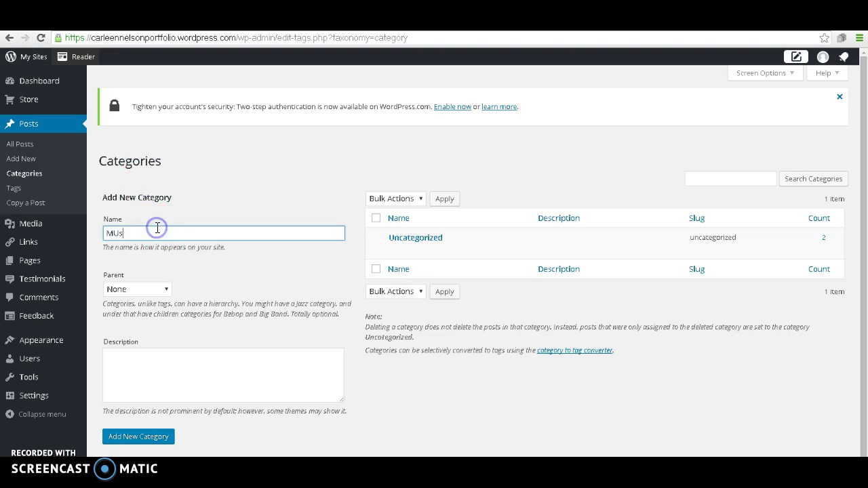
pyautogui.press('BackSpace')
pyautogui.click(157, 229)
pyautogui.write('usic')
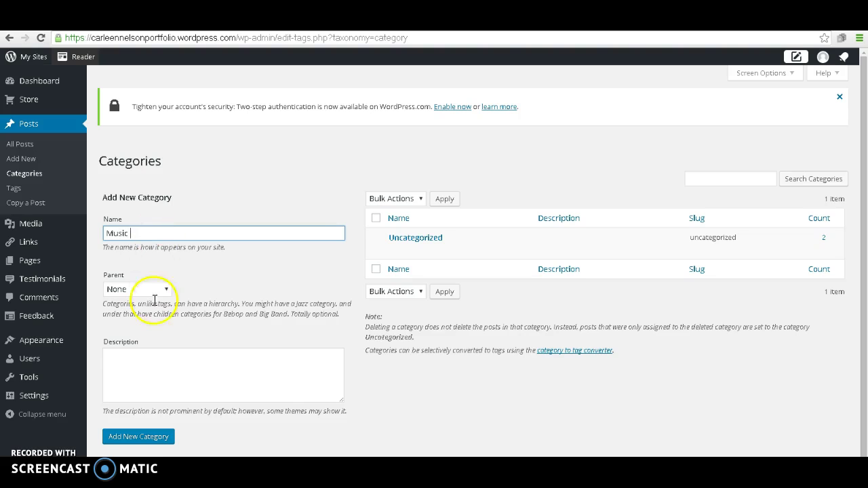
pyautogui.click(144, 441)
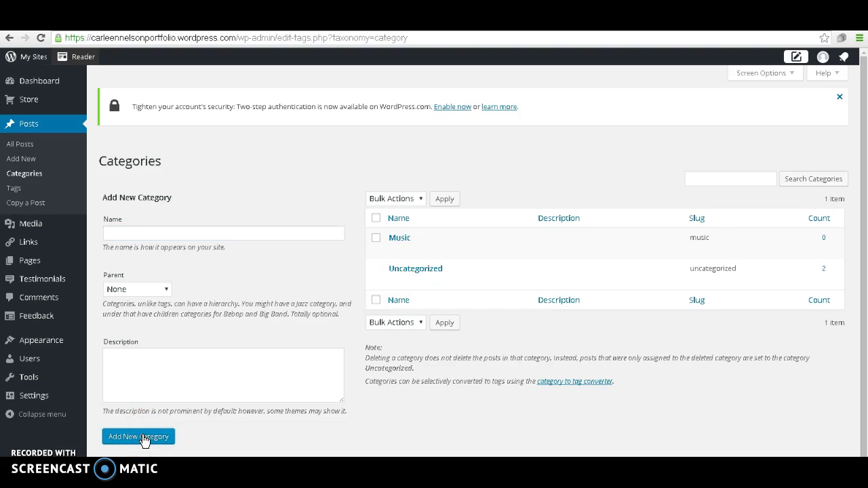
pyautogui.click(144, 441)
pyautogui.moveTo(382, 245)
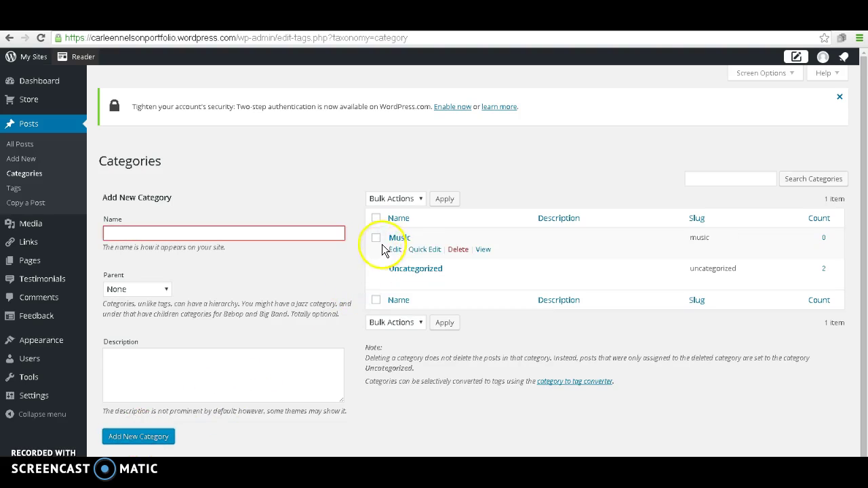
# Add a Blog category with its Parent left as None.
pyautogui.click(235, 232)
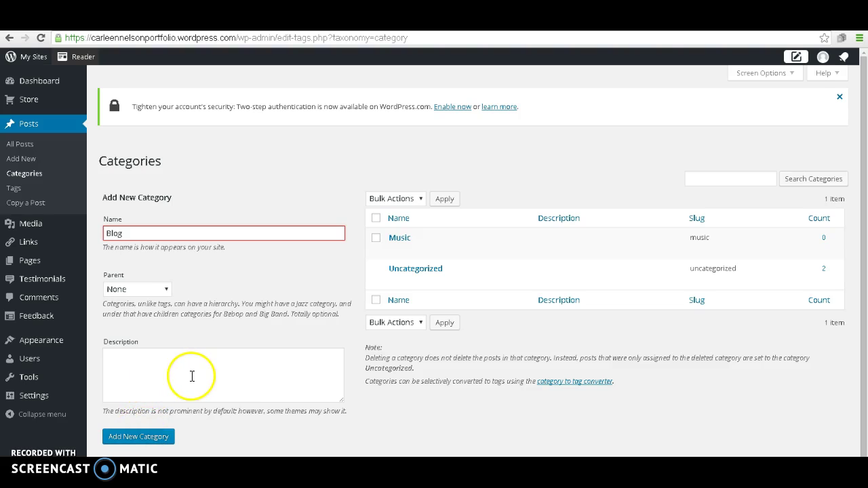
pyautogui.click(166, 290)
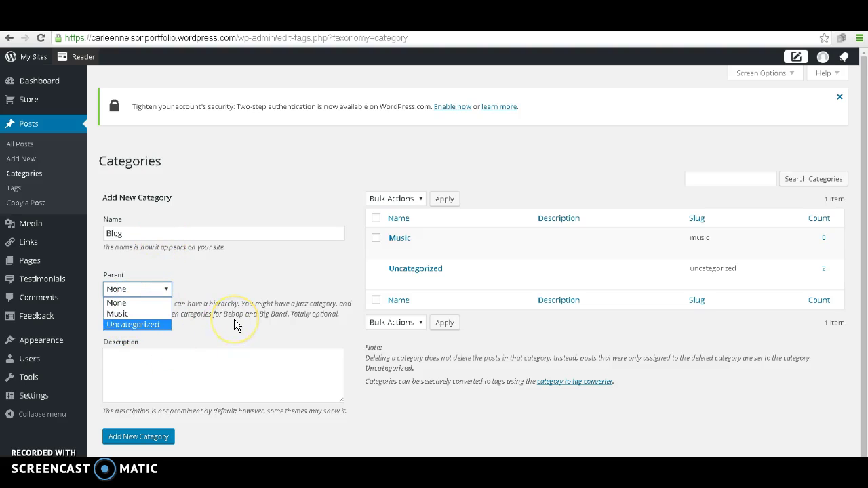
pyautogui.click(143, 444)
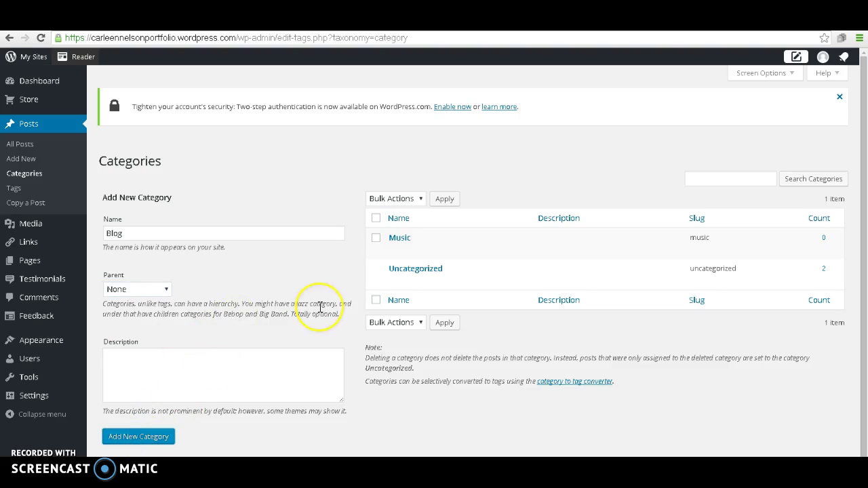
pyautogui.moveTo(378, 242)
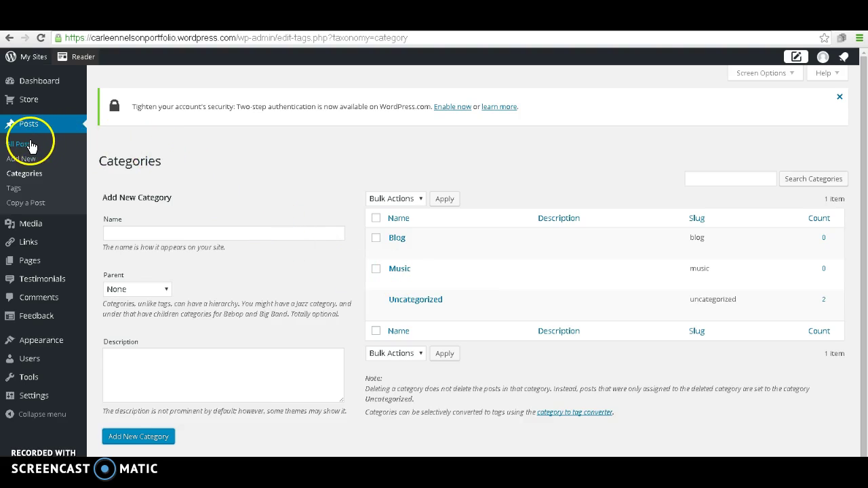
pyautogui.moveTo(31, 103)
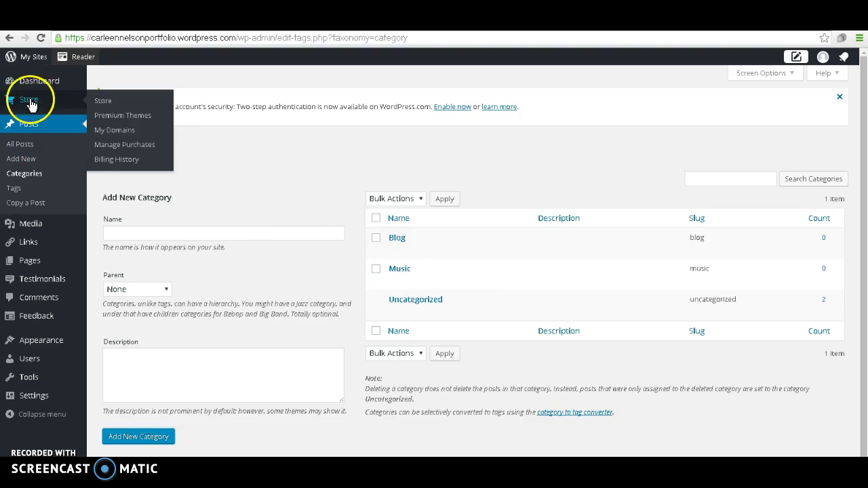
# Move the Music Blog post from Uncategorized to Music and update it.
pyautogui.click(20, 145)
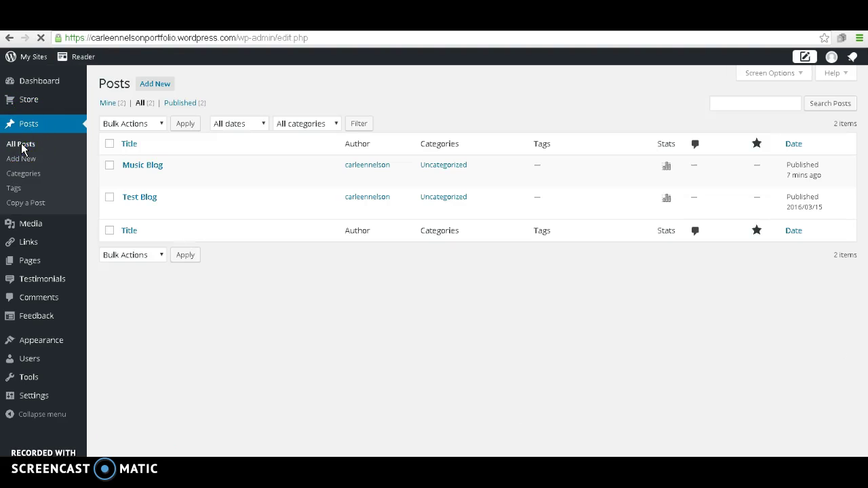
pyautogui.click(440, 157)
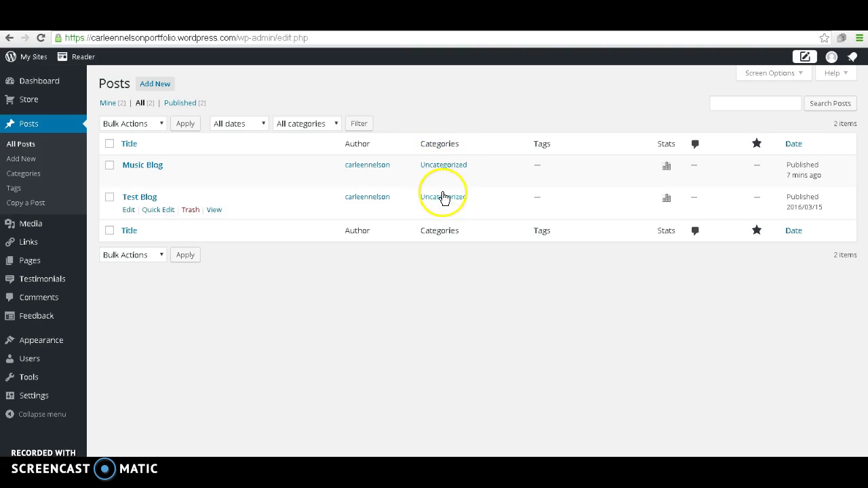
pyautogui.click(153, 167)
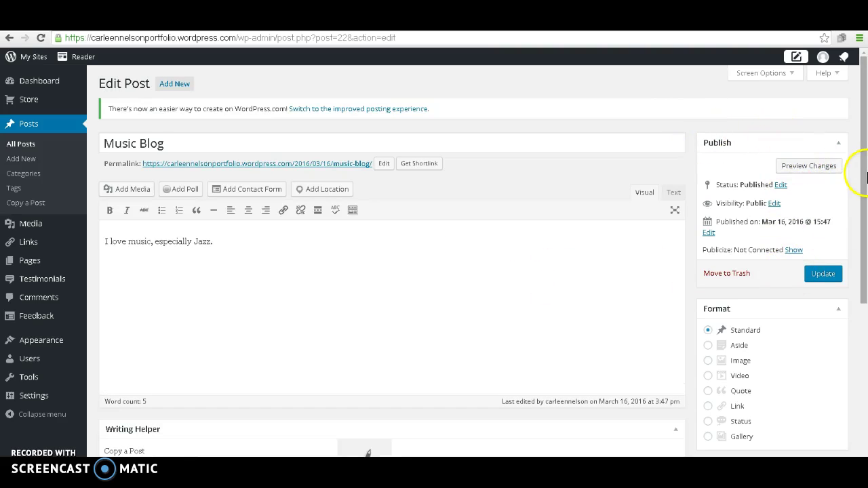
pyautogui.moveTo(865, 174); pyautogui.dragTo(865, 332)
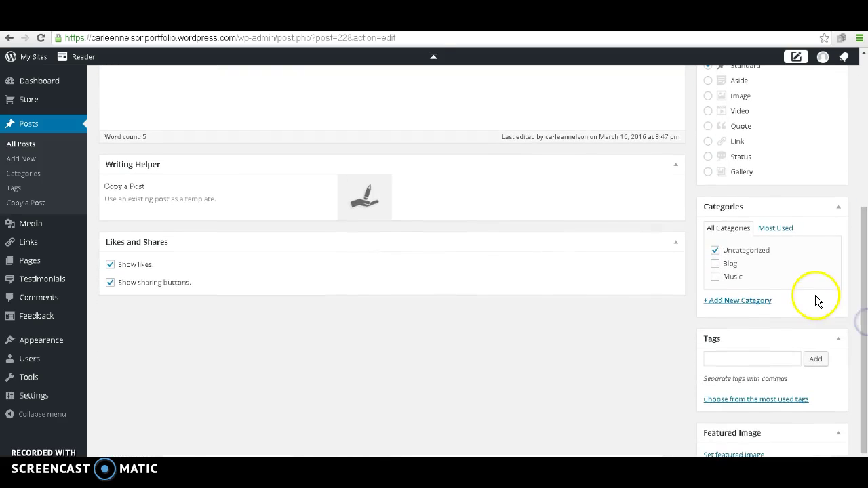
pyautogui.click(717, 278)
pyautogui.click(715, 251)
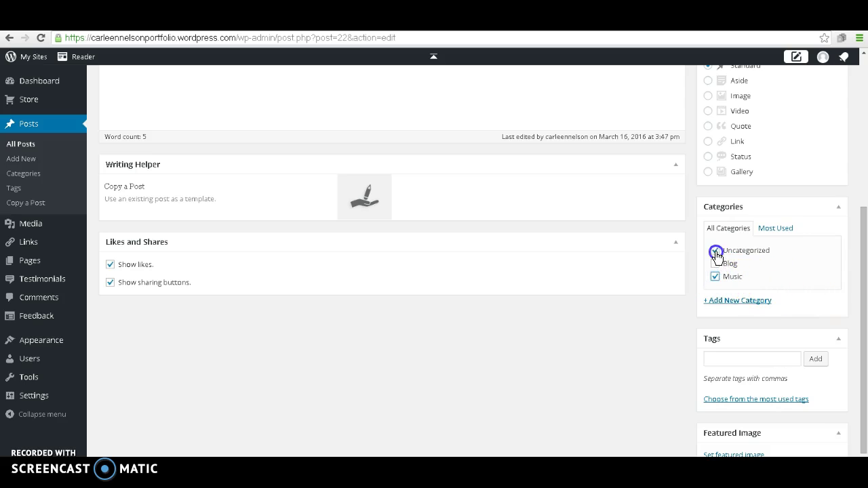
pyautogui.moveTo(865, 273); pyautogui.dragTo(845, 144)
pyautogui.click(835, 242)
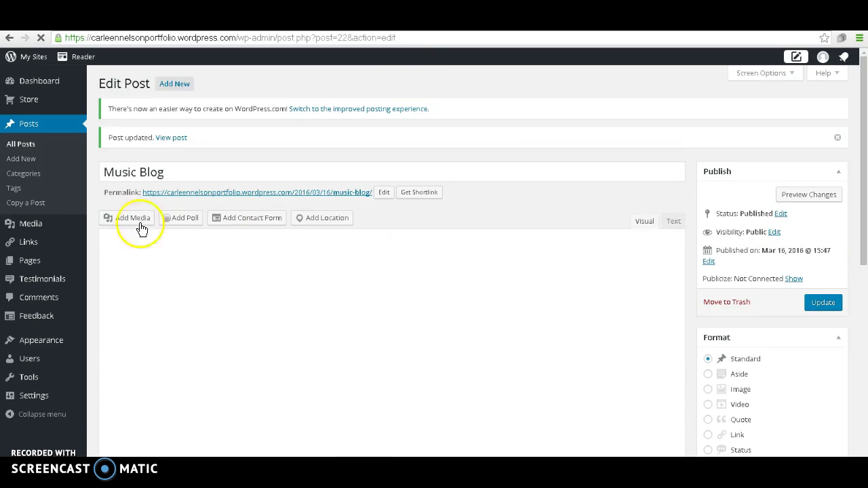
# Move Test Blog from Uncategorized to Blog, update it, and return to All Posts.
pyautogui.click(27, 151)
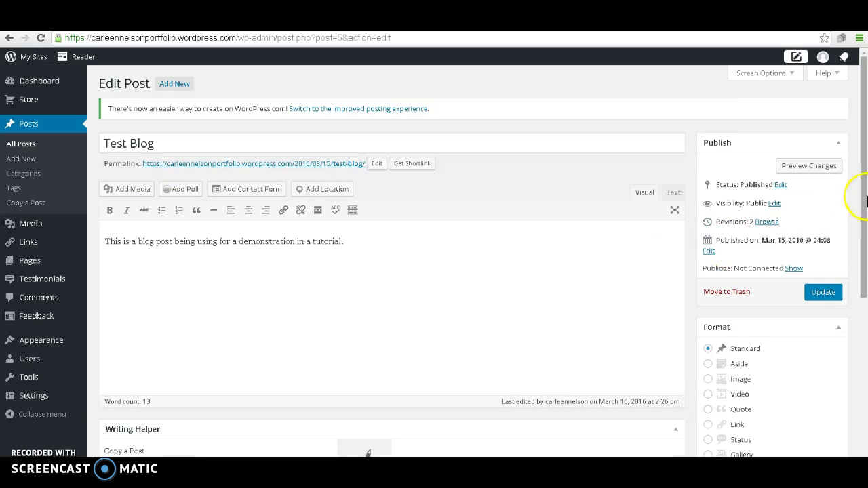
pyautogui.moveTo(867, 200); pyautogui.dragTo(860, 366)
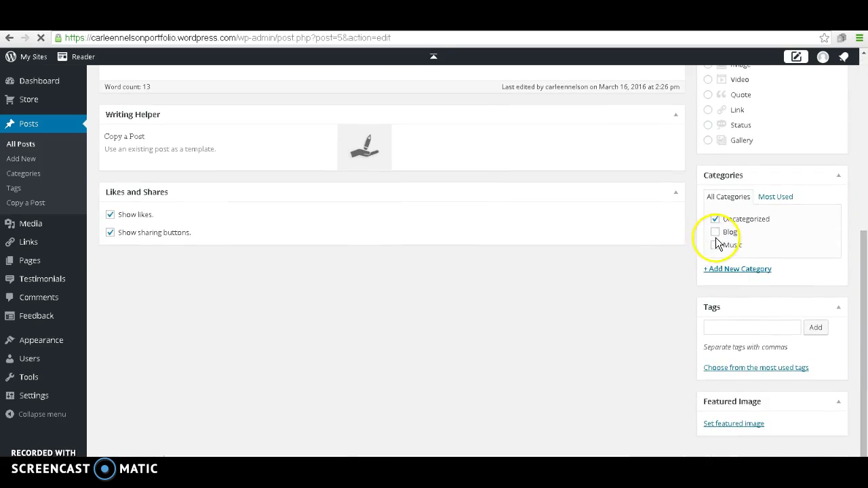
pyautogui.click(716, 233)
pyautogui.click(716, 219)
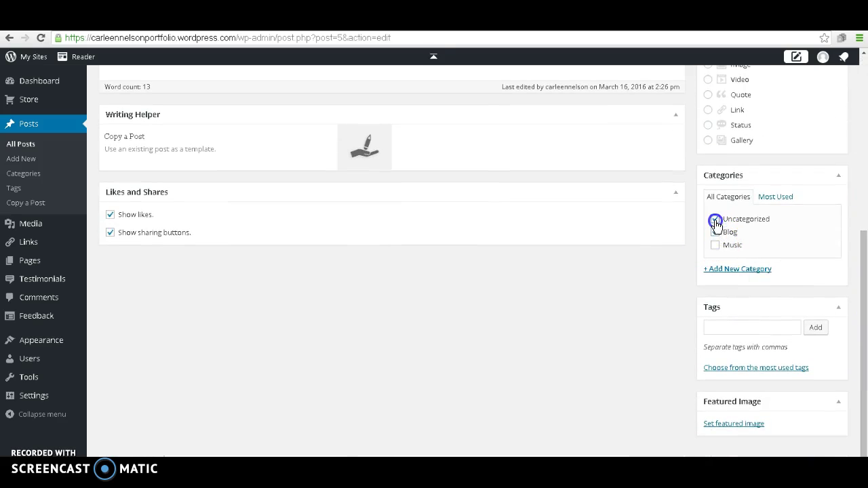
pyautogui.moveTo(855, 264); pyautogui.dragTo(861, 102)
pyautogui.click(826, 280)
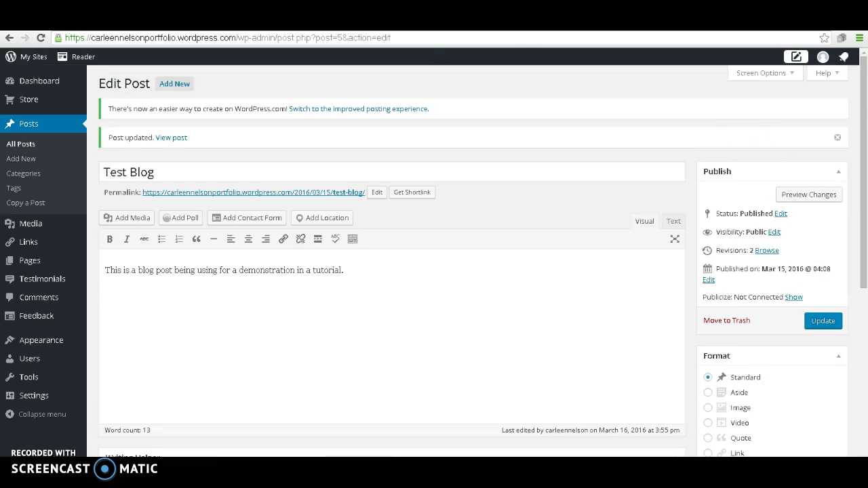
pyautogui.click(23, 144)
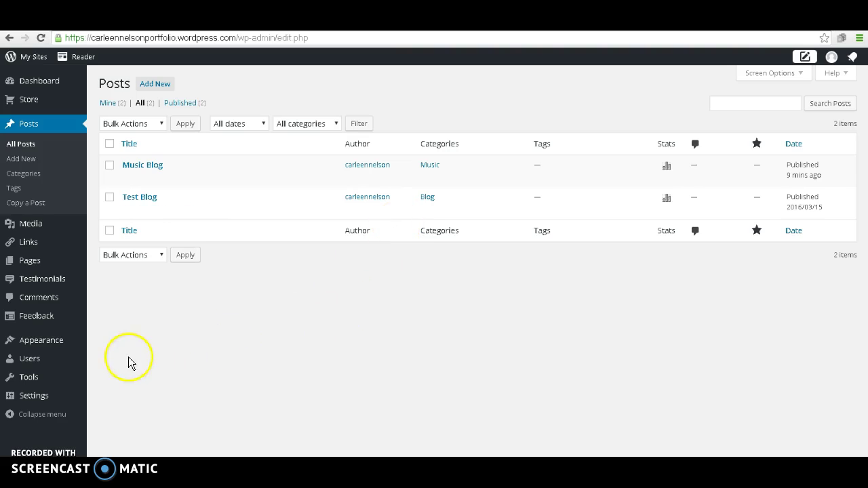
# Open the Appearance > Menus editor showing the Main Menu.
pyautogui.moveTo(63, 348)
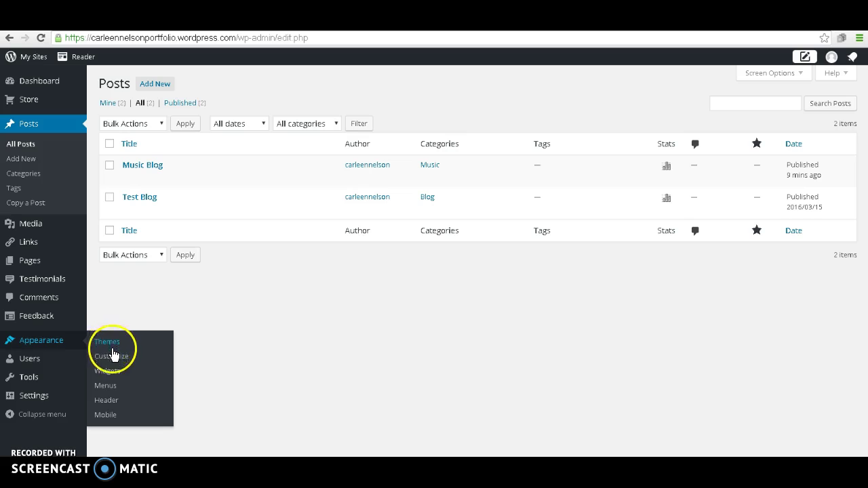
pyautogui.click(108, 388)
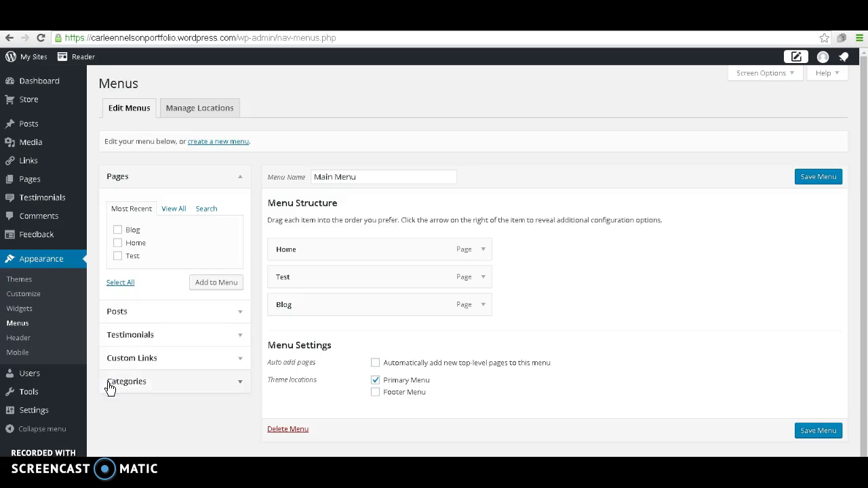
pyautogui.click(182, 366)
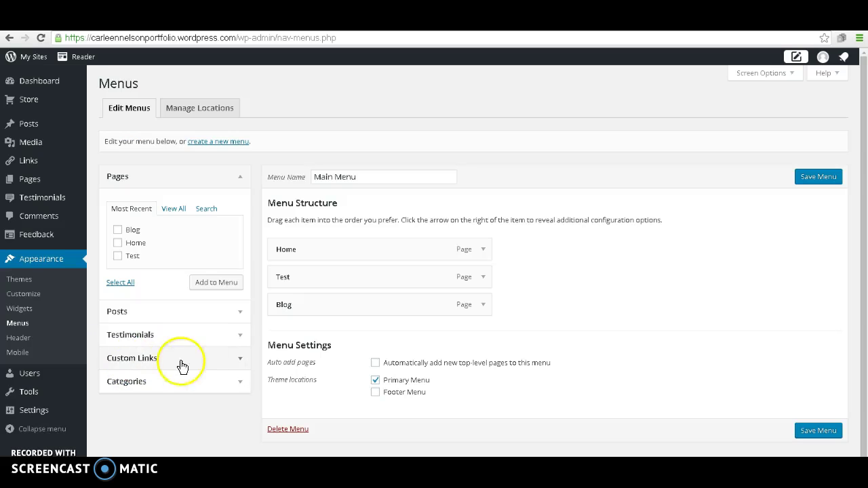
pyautogui.click(313, 260)
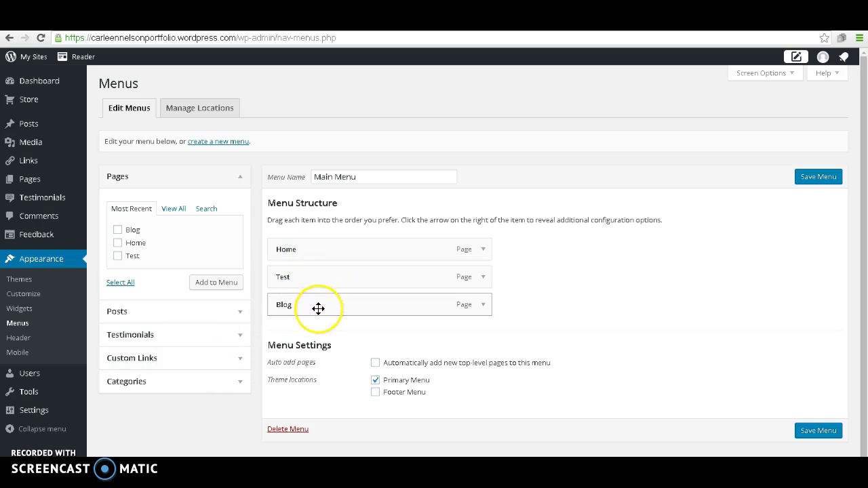
pyautogui.click(327, 255)
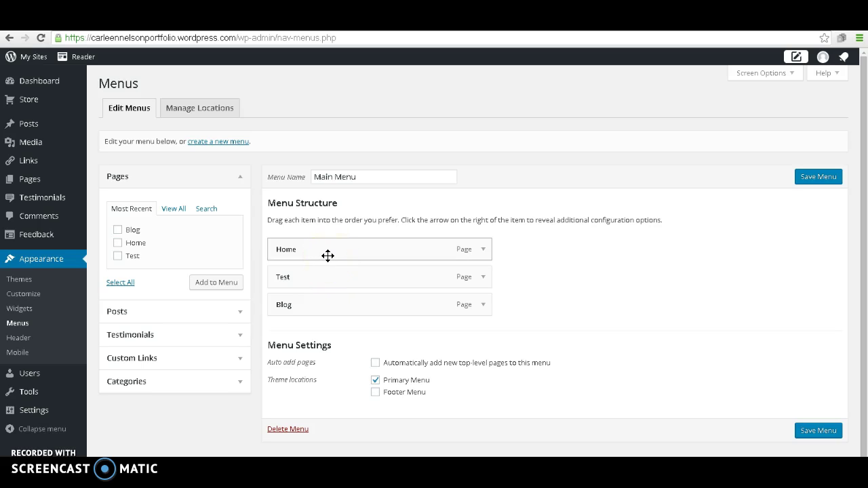
pyautogui.click(235, 246)
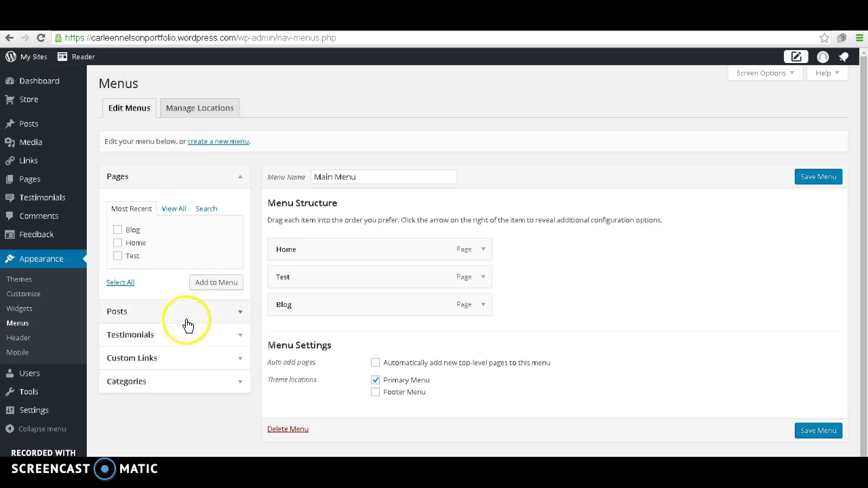
# Add the Blog and Music categories to the Main Menu from the View All list.
pyautogui.click(182, 385)
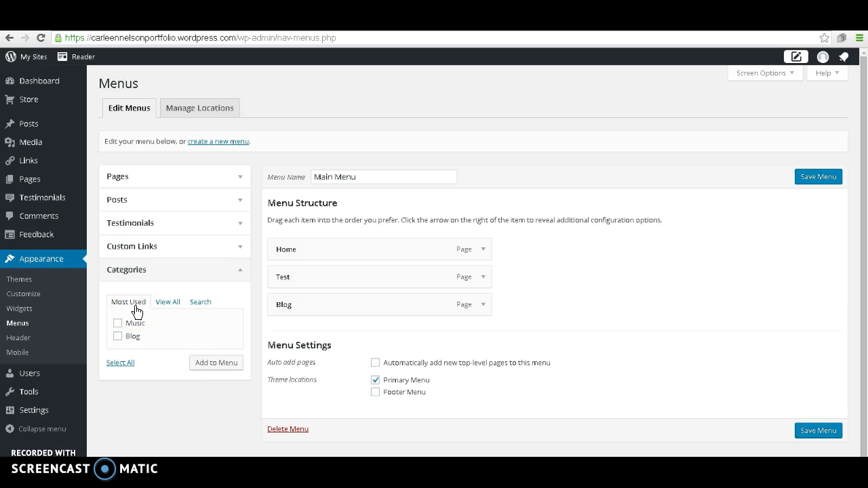
pyautogui.click(167, 303)
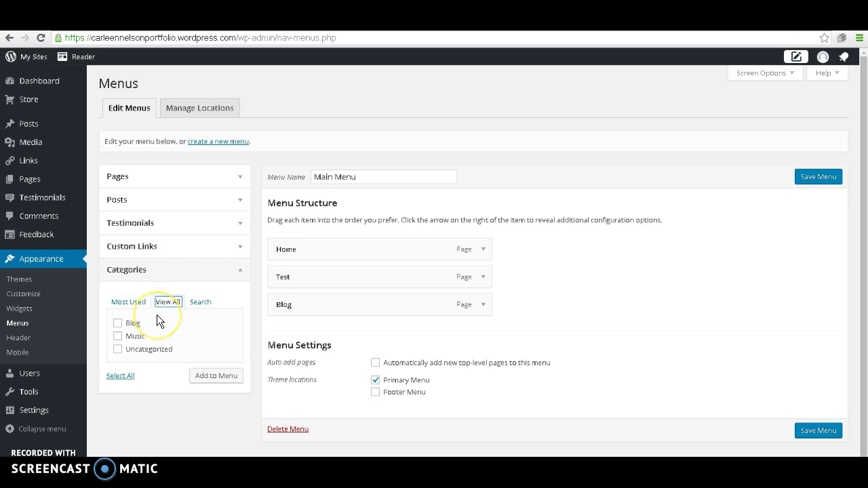
pyautogui.click(117, 324)
pyautogui.click(120, 337)
pyautogui.click(213, 378)
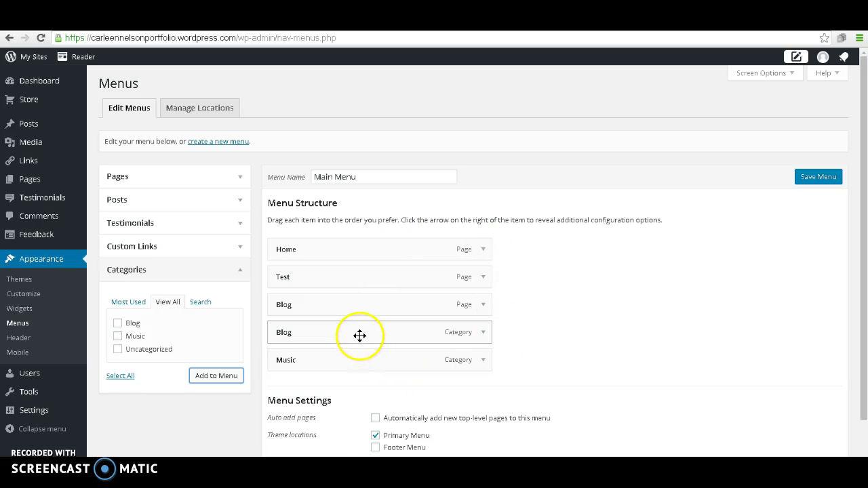
# Return the Blog and Music items to the top level, then save the Main Menu.
pyautogui.moveTo(353, 328); pyautogui.dragTo(384, 326)
pyautogui.moveTo(361, 356); pyautogui.dragTo(387, 358)
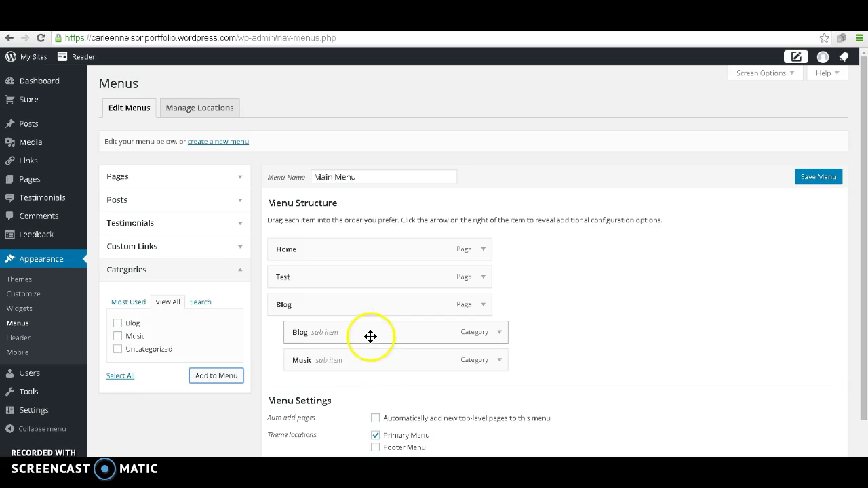
pyautogui.moveTo(368, 335); pyautogui.dragTo(312, 333)
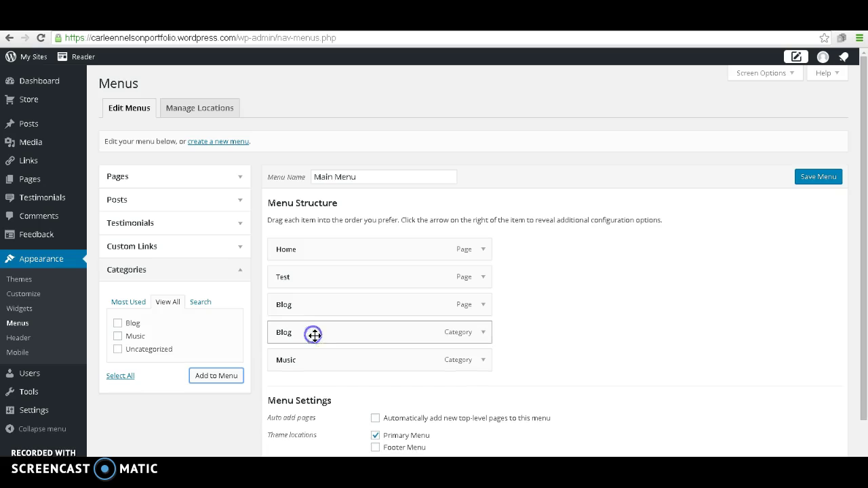
pyautogui.click(810, 173)
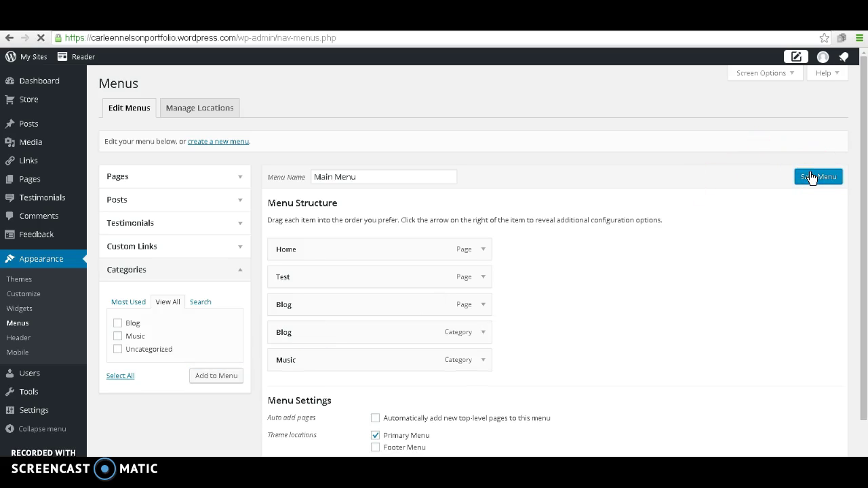
pyautogui.click(814, 179)
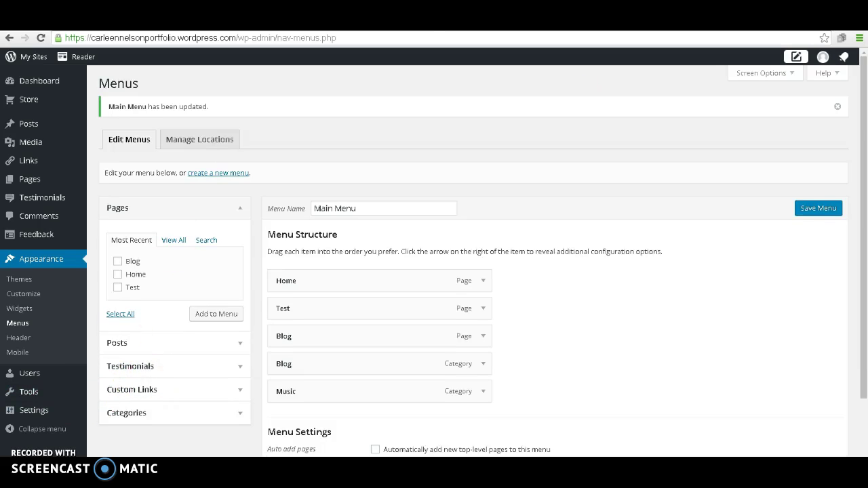
# Reload the live site and check the new Blog and Music category tabs.
pyautogui.hotkey('ctrl', 'Tab')
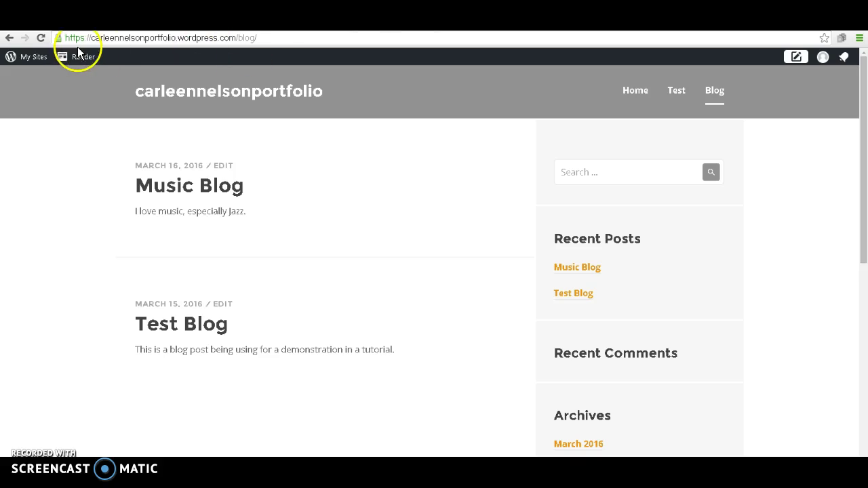
pyautogui.click(42, 38)
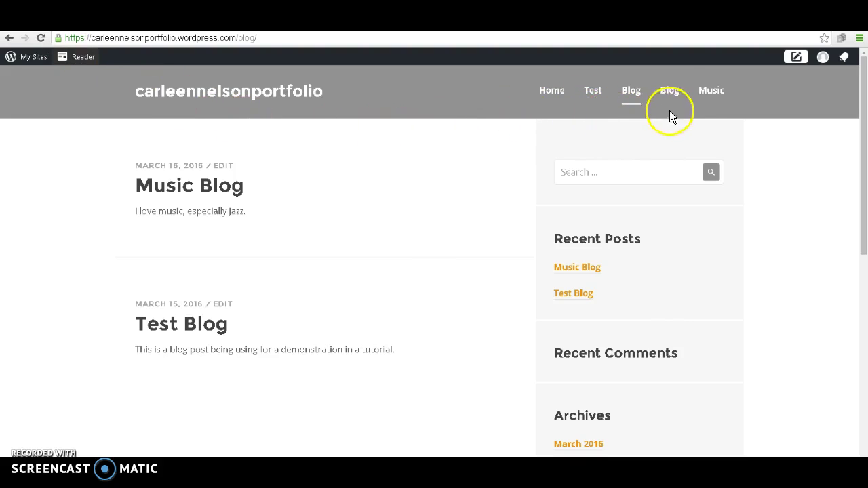
pyautogui.click(674, 89)
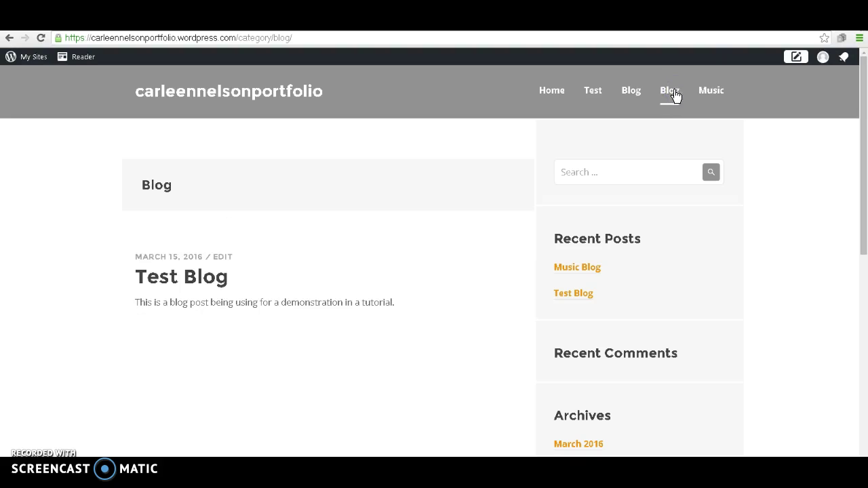
pyautogui.click(712, 93)
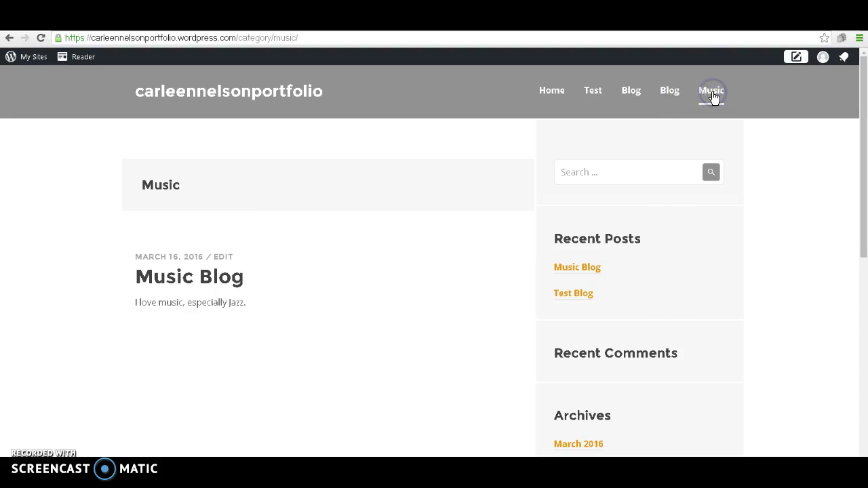